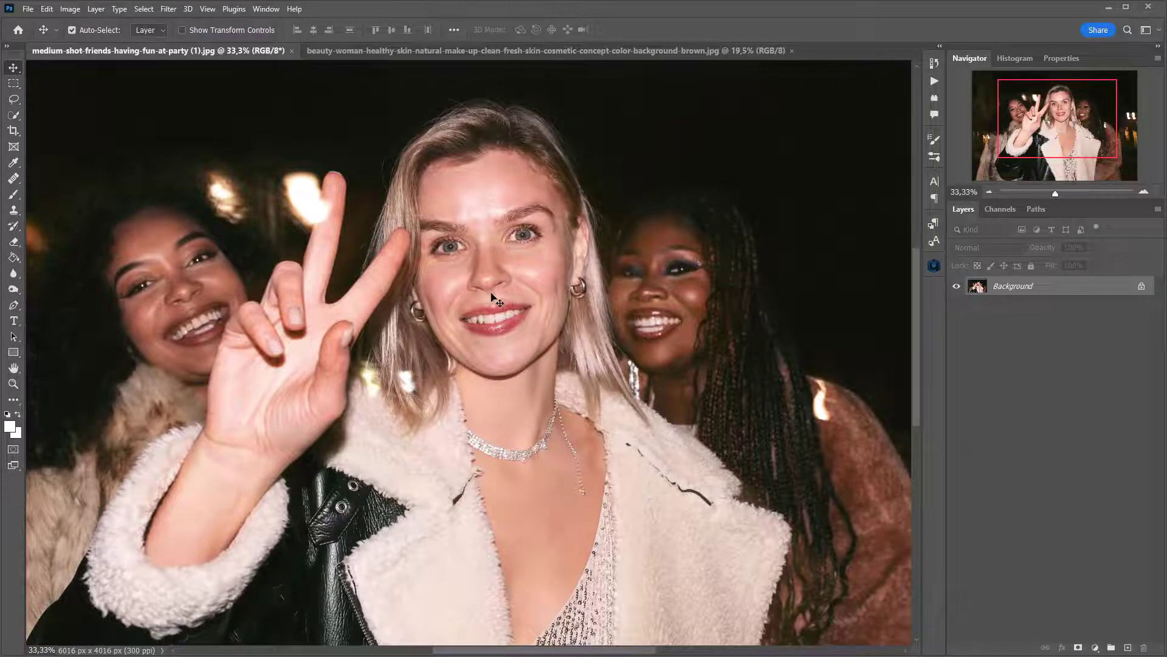
Step: Set the Brush tool to Darken mode at about 49% opacity
scroll(523, 265, "up", 4)
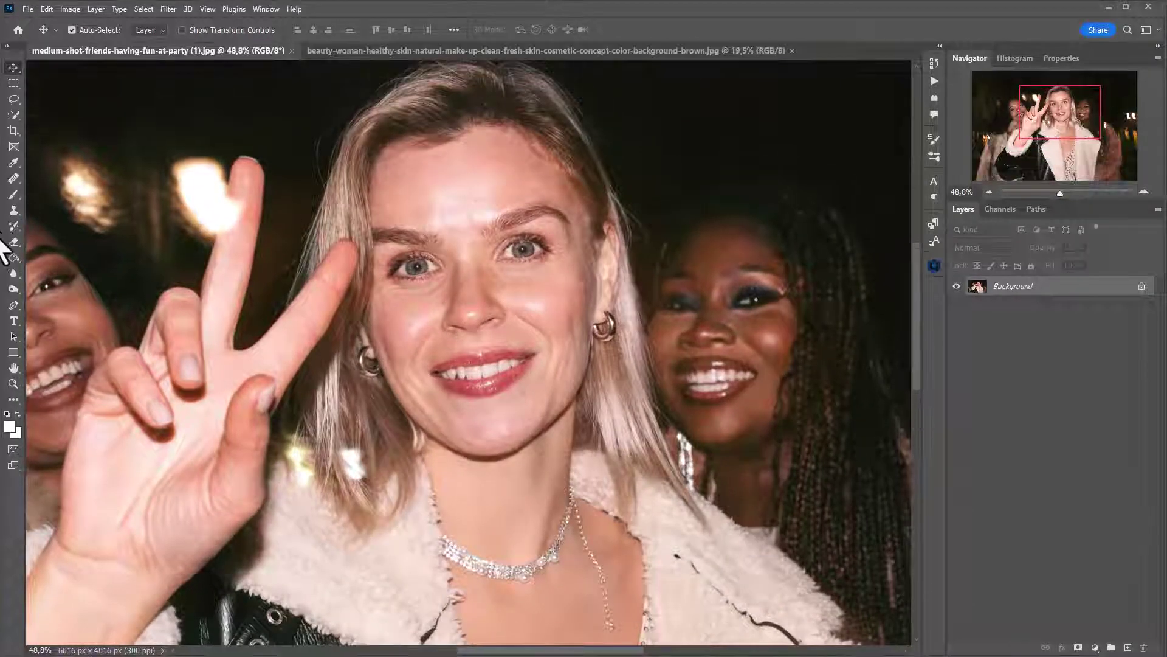
left_click(14, 194)
left_click(194, 31)
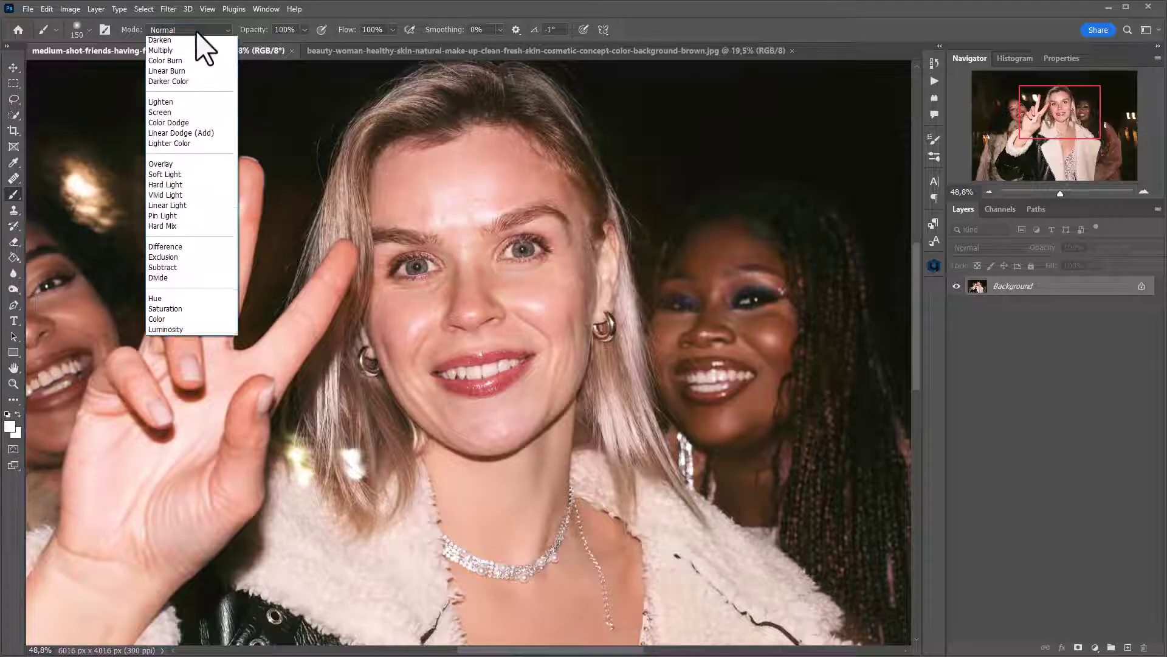
left_click(191, 93)
left_click_drag(305, 29, 276, 44)
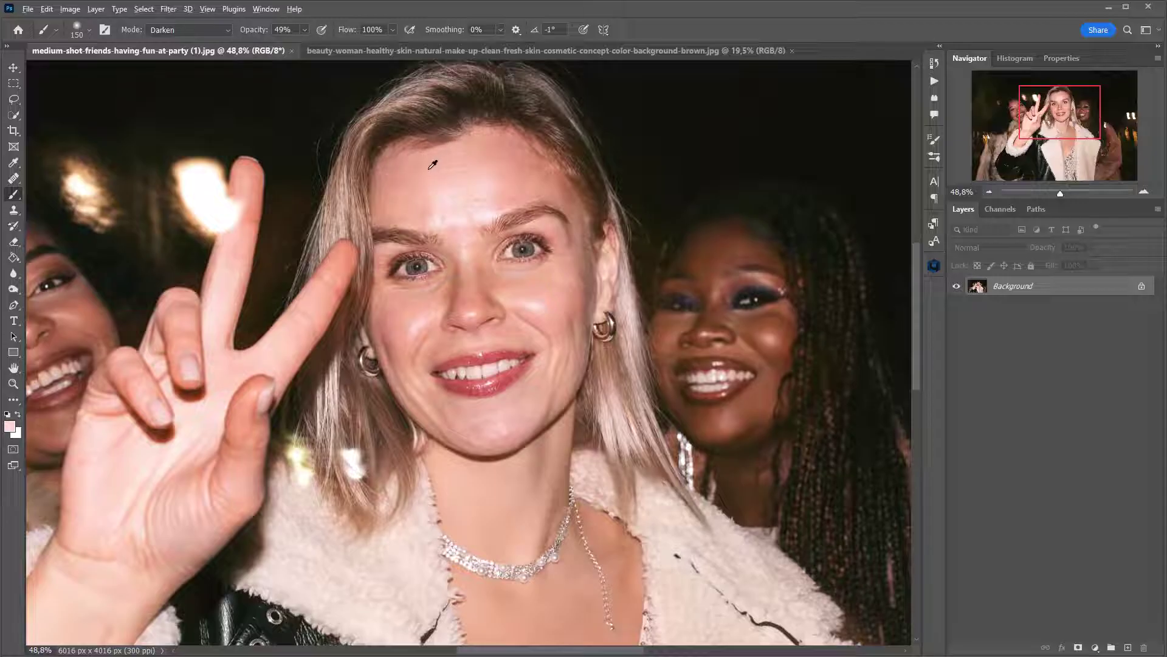
Step: Sample forehead skin tone and paint down the shine between the brows and beside the nose, checking with undo/redo
left_click(433, 164, "alt")
left_click(432, 164, "alt")
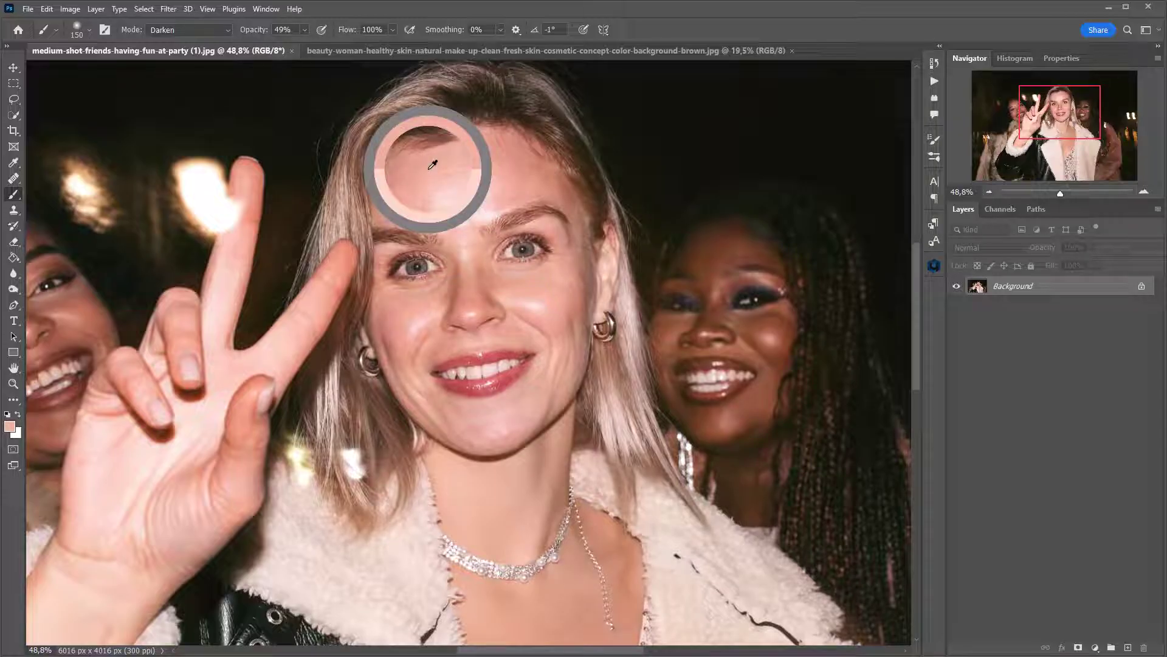
mouse_move(429, 172)
left_mouse_down()
mouse_move(447, 228)
mouse_move(455, 178)
mouse_move(461, 240)
mouse_move(475, 176)
mouse_move(472, 218)
left_mouse_up()
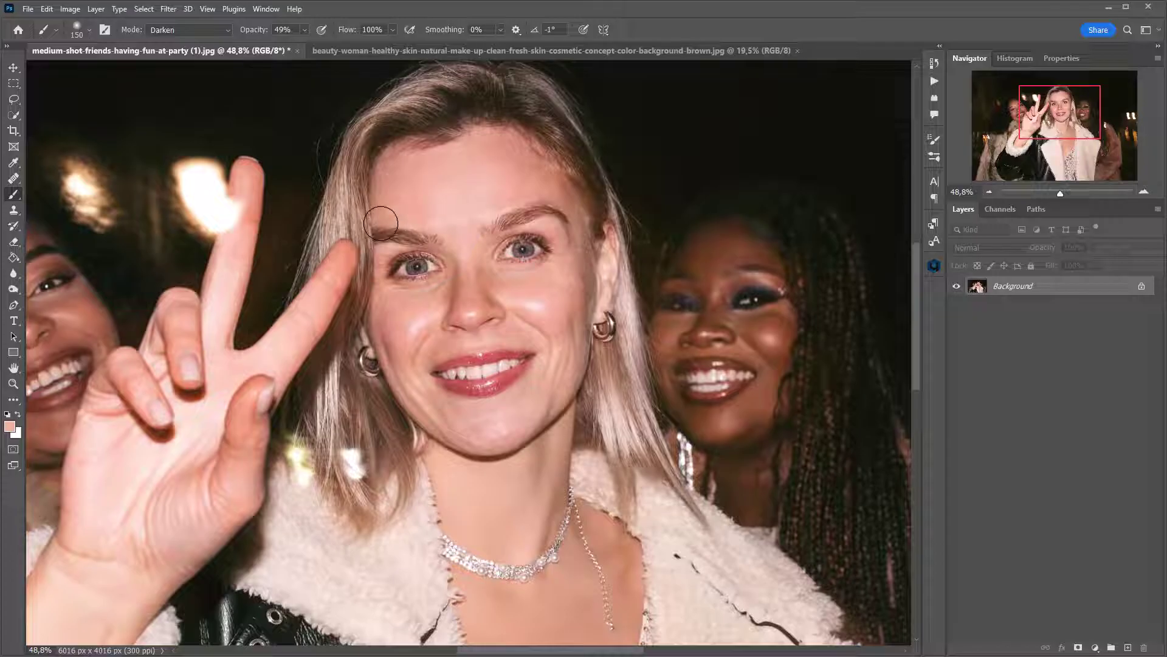
key("bracketleft")
key("bracketleft")
key("bracketleft")
left_click_drag(430, 308, 411, 329)
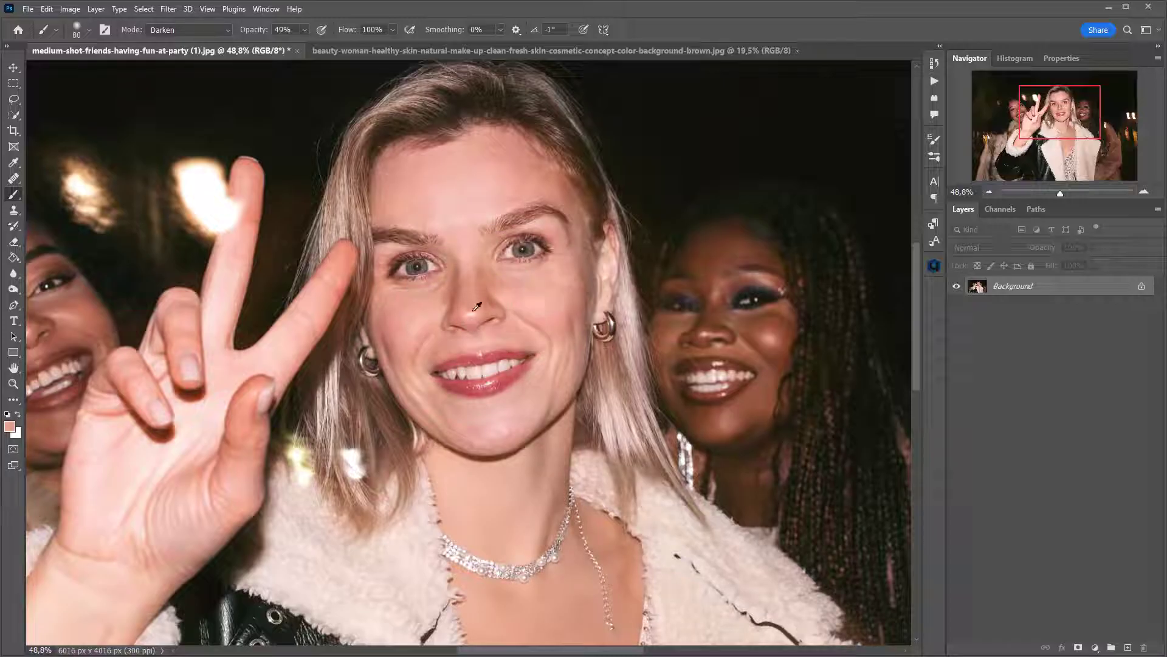
left_click(493, 416, "alt")
key("ctrl+z")
key("ctrl+shift+z")
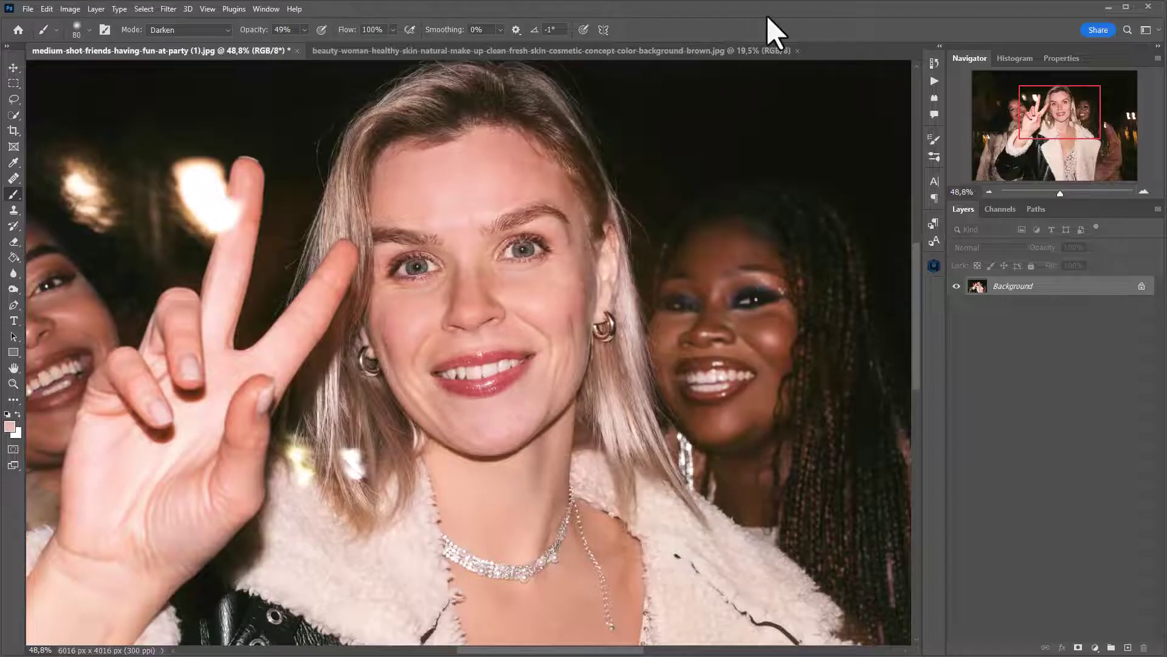
Step: Save the current edits as a History snapshot named 'manual edit'
left_click(934, 64)
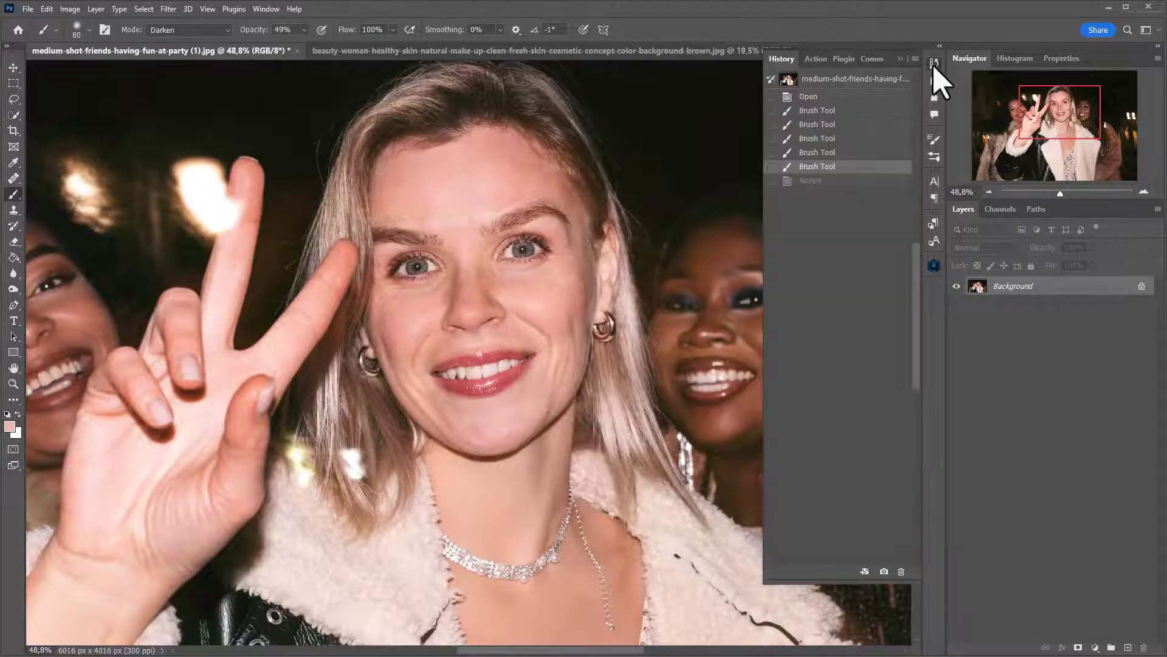
left_click(884, 571)
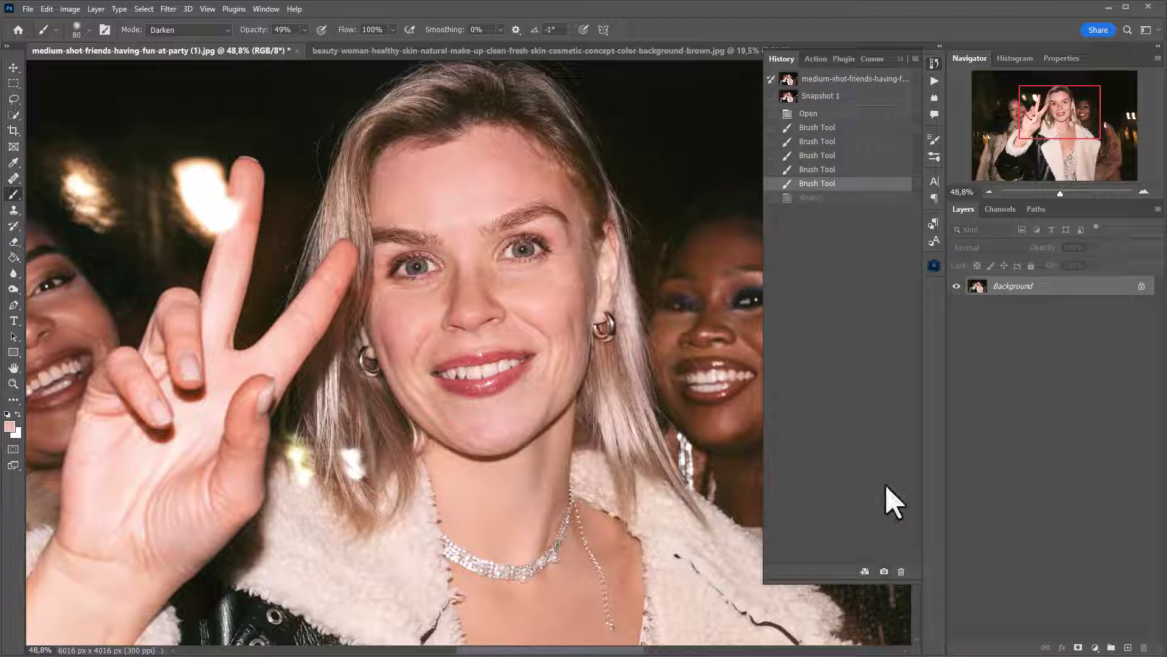
double_click(821, 96)
type("manual edit")
key("Return")
Step: Revert to the original photo and duplicate the Background layer
left_click(870, 81)
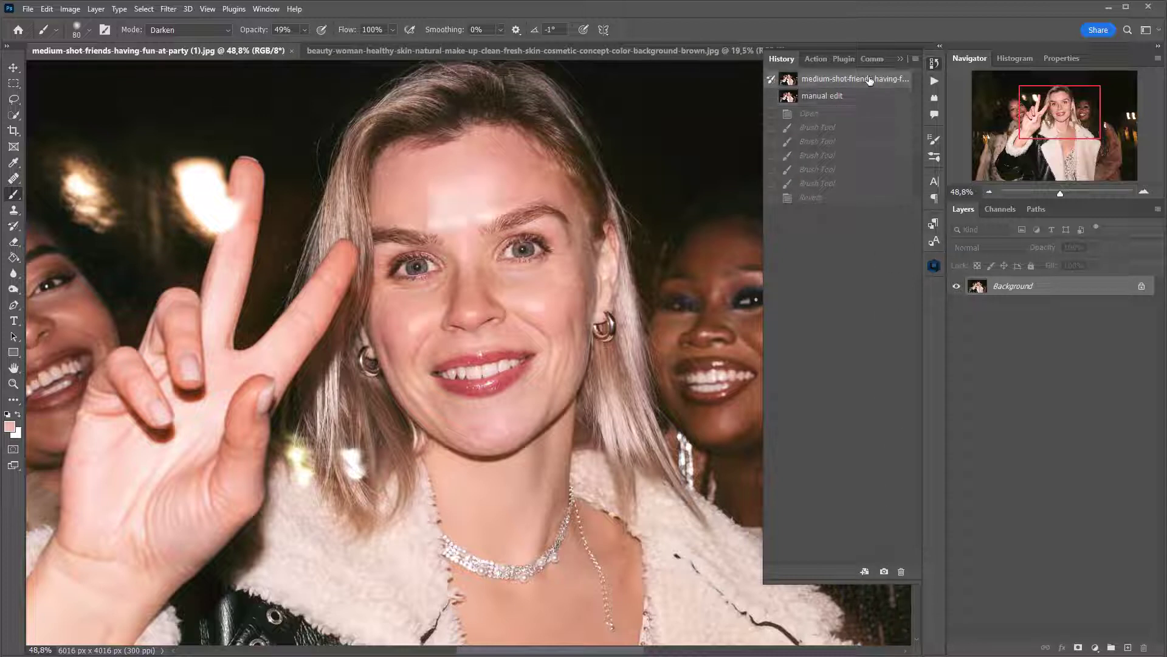
left_click(901, 59)
left_click_drag(1069, 291, 1128, 647)
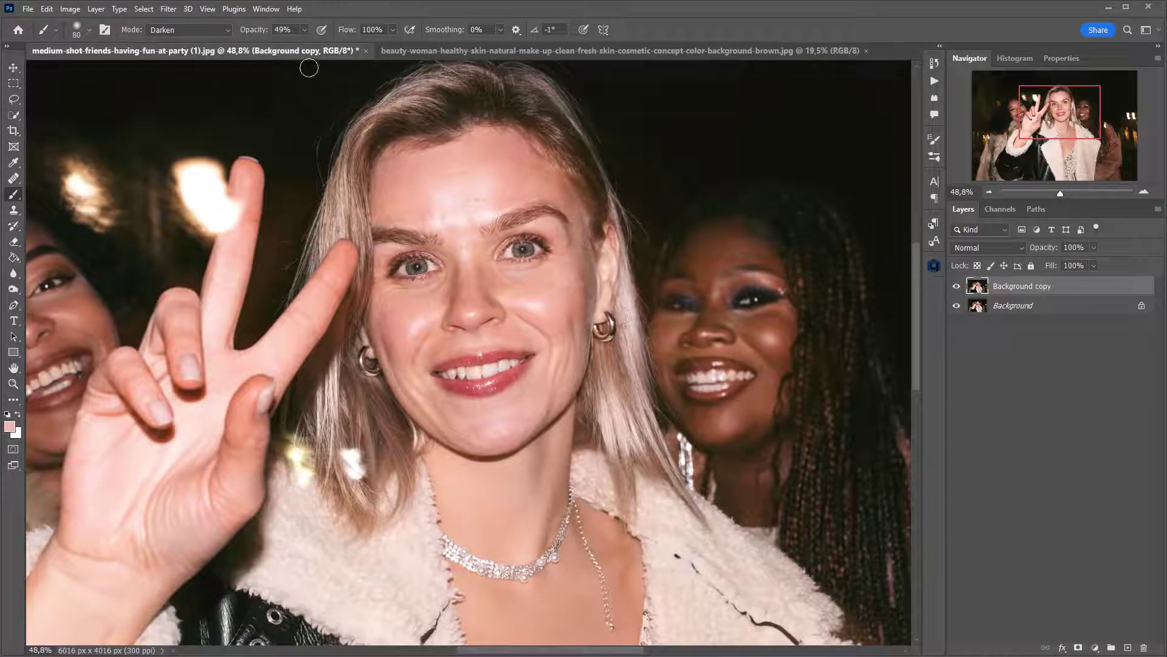
Step: Apply Retouch4me Mattifier to Background copy with Blend 90 and Make Mask enabled
left_click(169, 9)
mouse_move(256, 299)
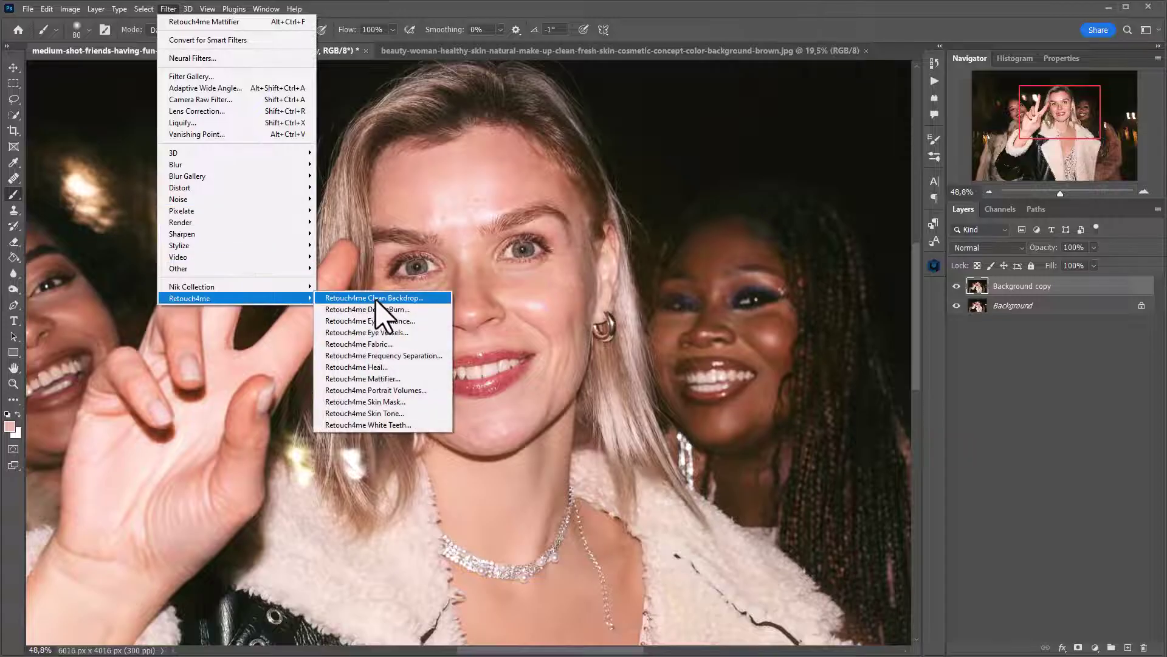
left_click(400, 345)
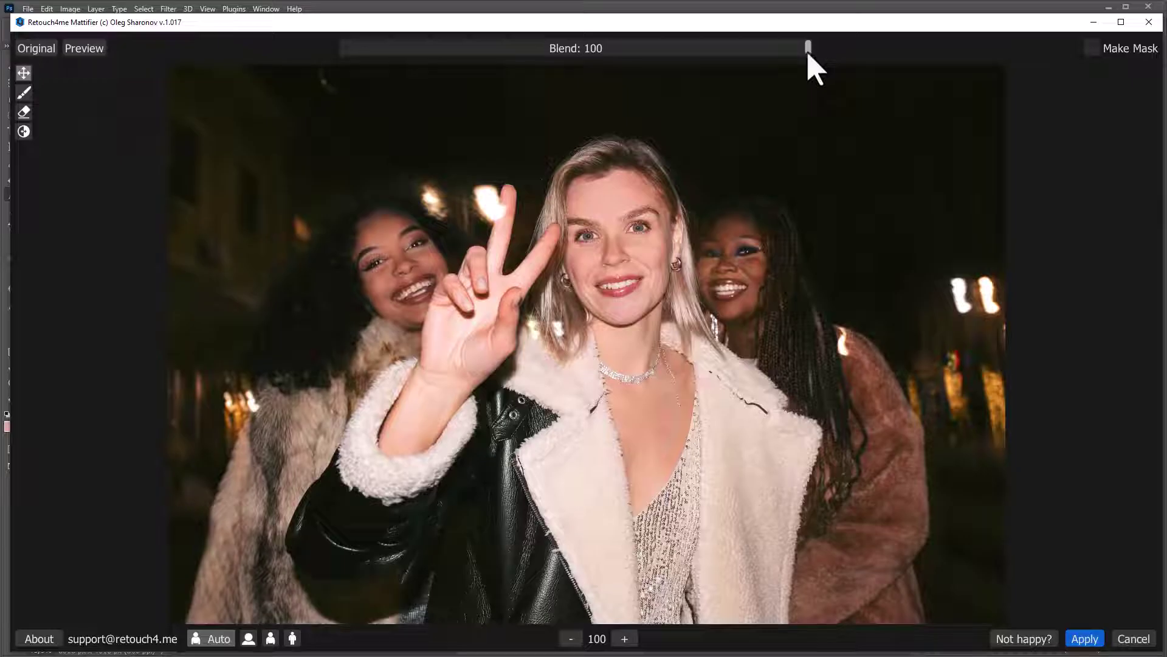
mouse_move(754, 51)
left_mouse_down()
mouse_move(501, 50)
mouse_move(757, 52)
left_mouse_up()
left_click(1093, 51)
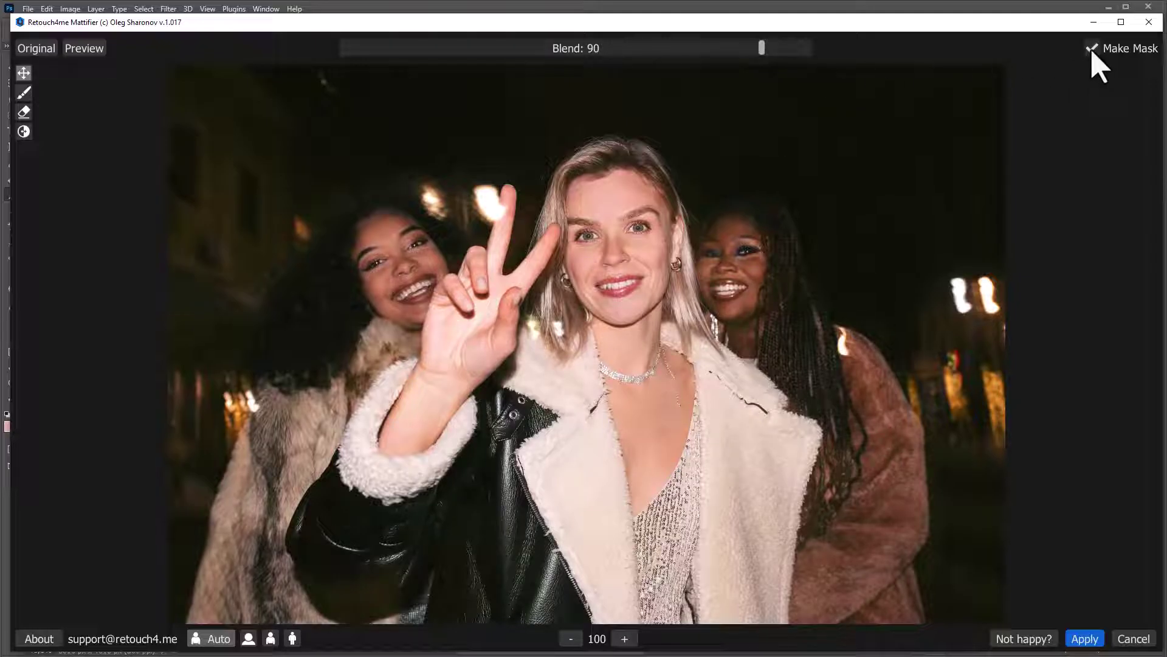
left_click(1086, 640)
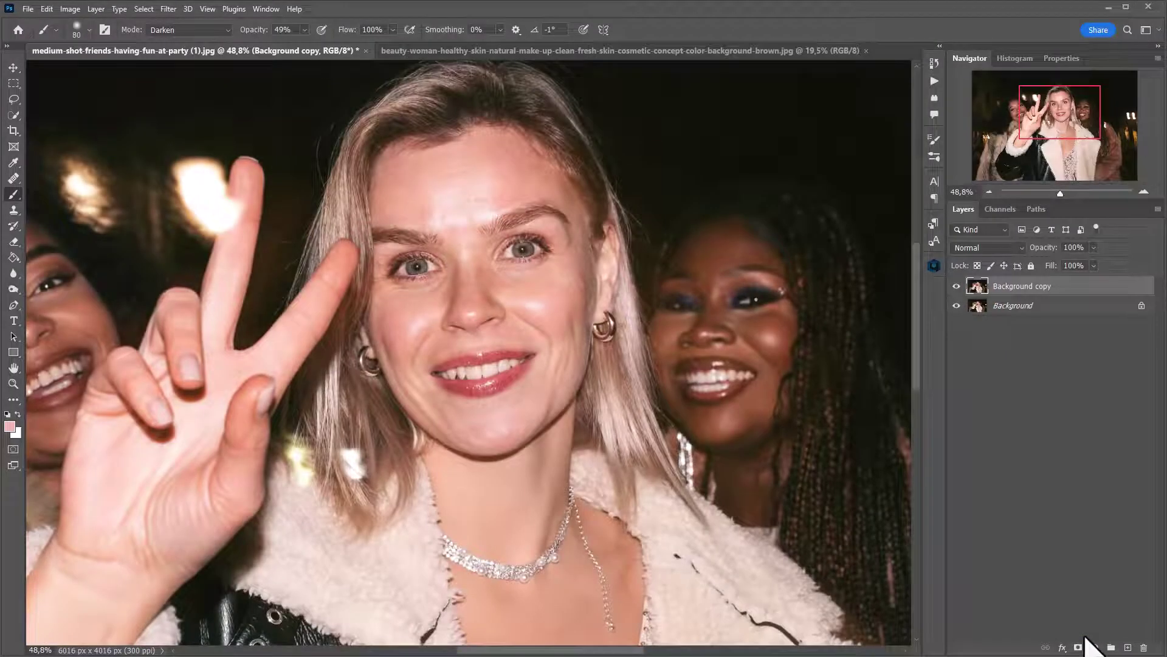
Step: Zoom into the woman's face and toggle the mattified layer to compare before and after
key("z")
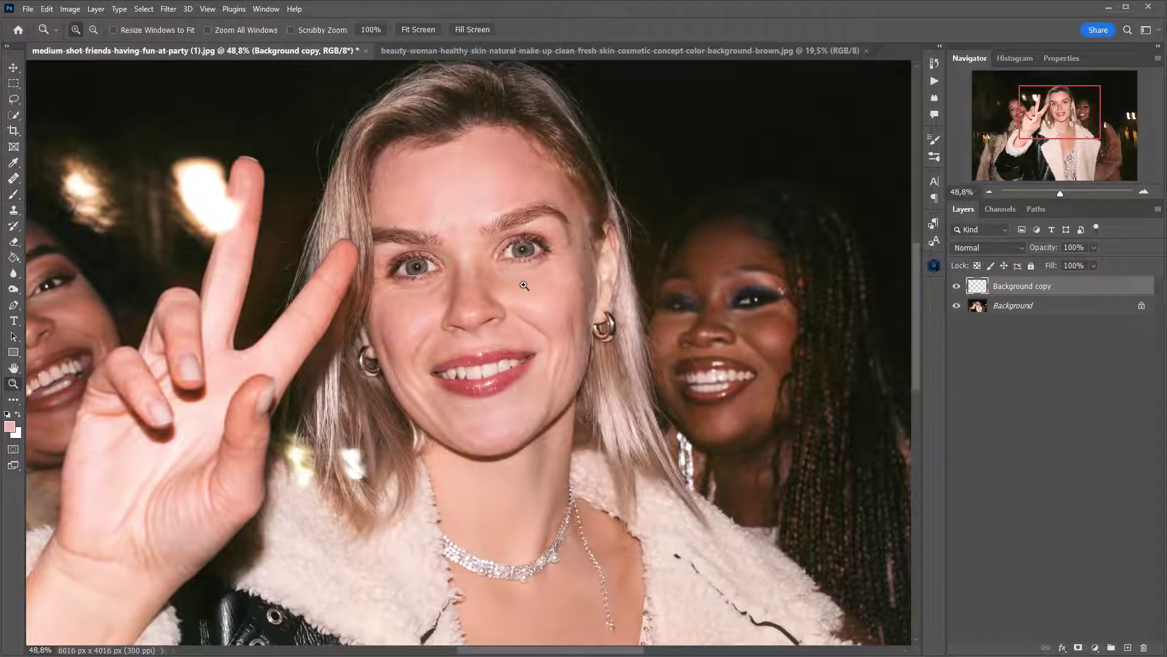
left_click(526, 288)
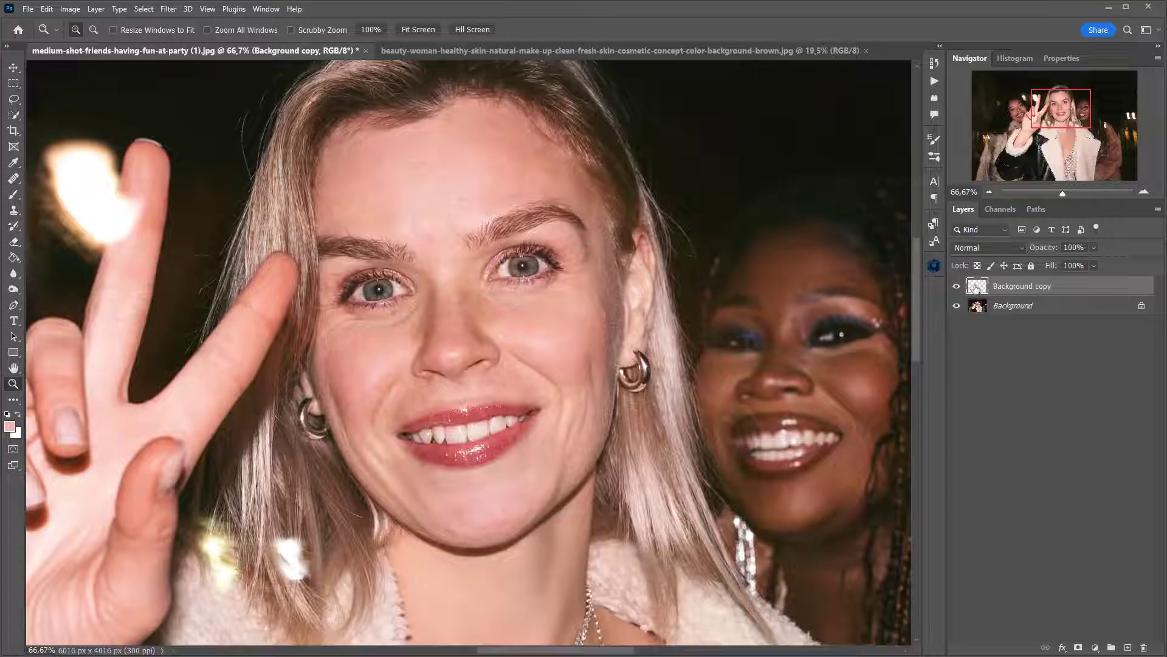
left_click(957, 287)
left_click(957, 287)
left_click(957, 287)
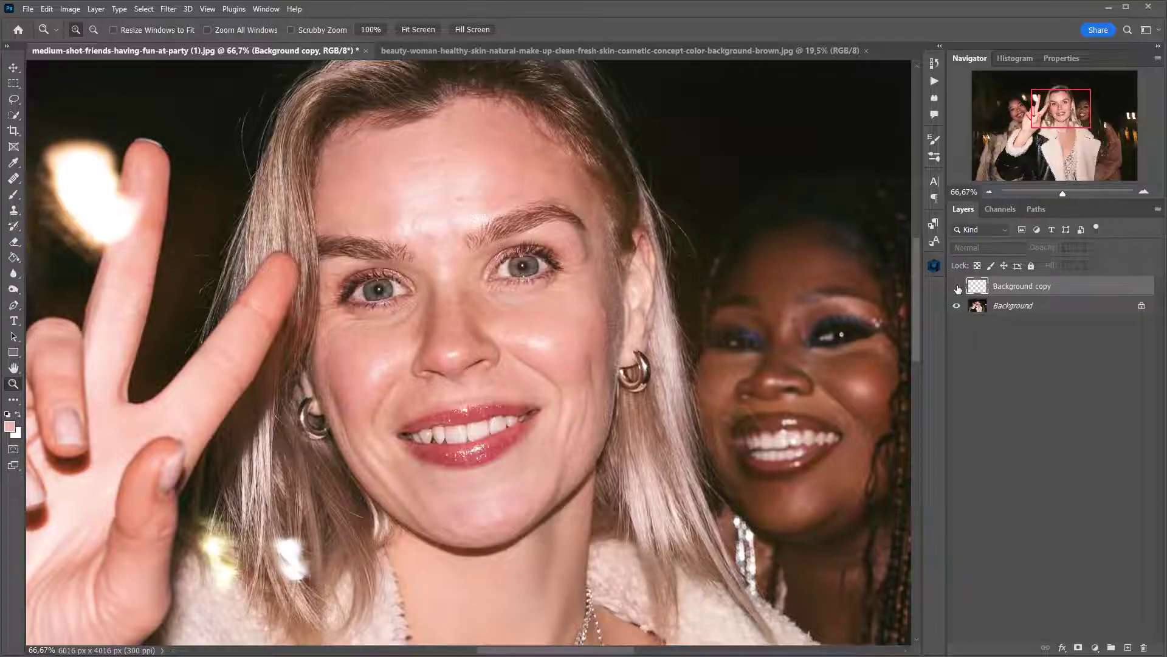
left_click(956, 287)
Step: Add Layer 1 above Background filled with solid black, then zoom in on the forehead
left_click(1066, 308)
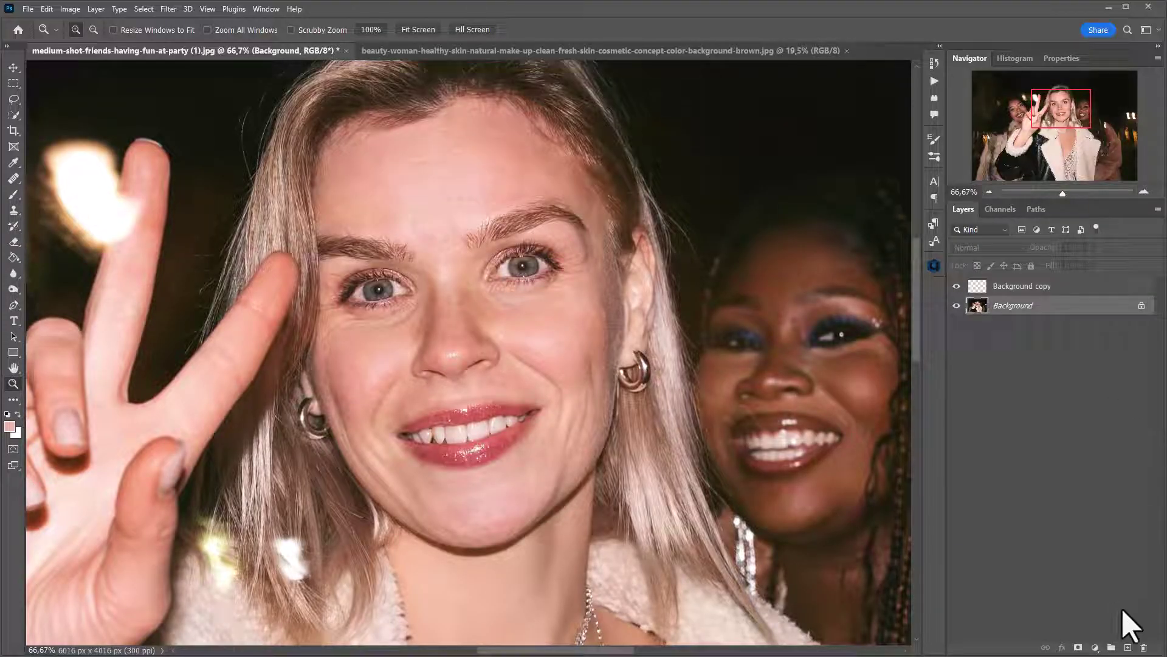
left_click(1127, 647)
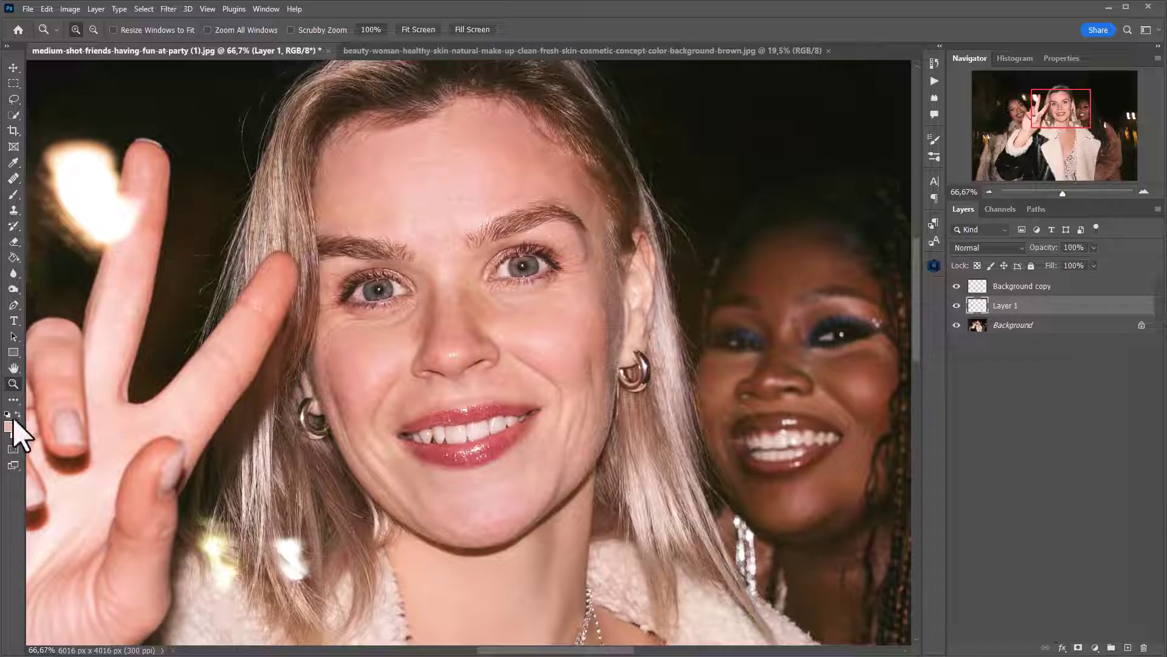
key("d")
key("alt+BackSpace")
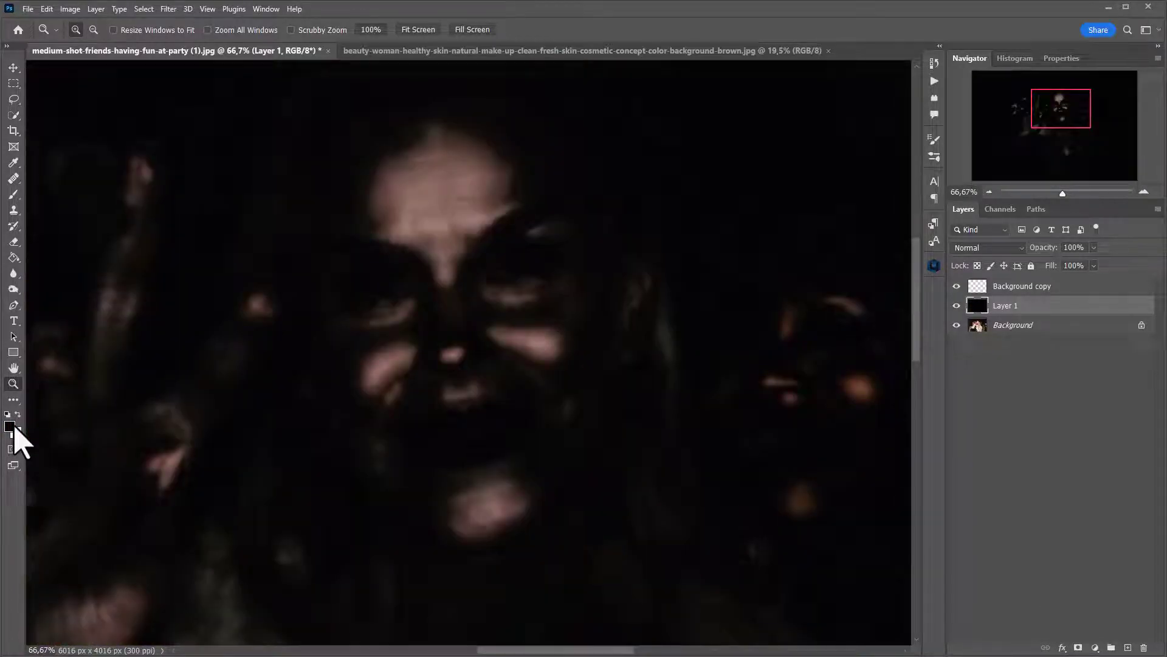
left_click(482, 237)
left_click(481, 237)
left_click_drag(417, 235, 492, 365)
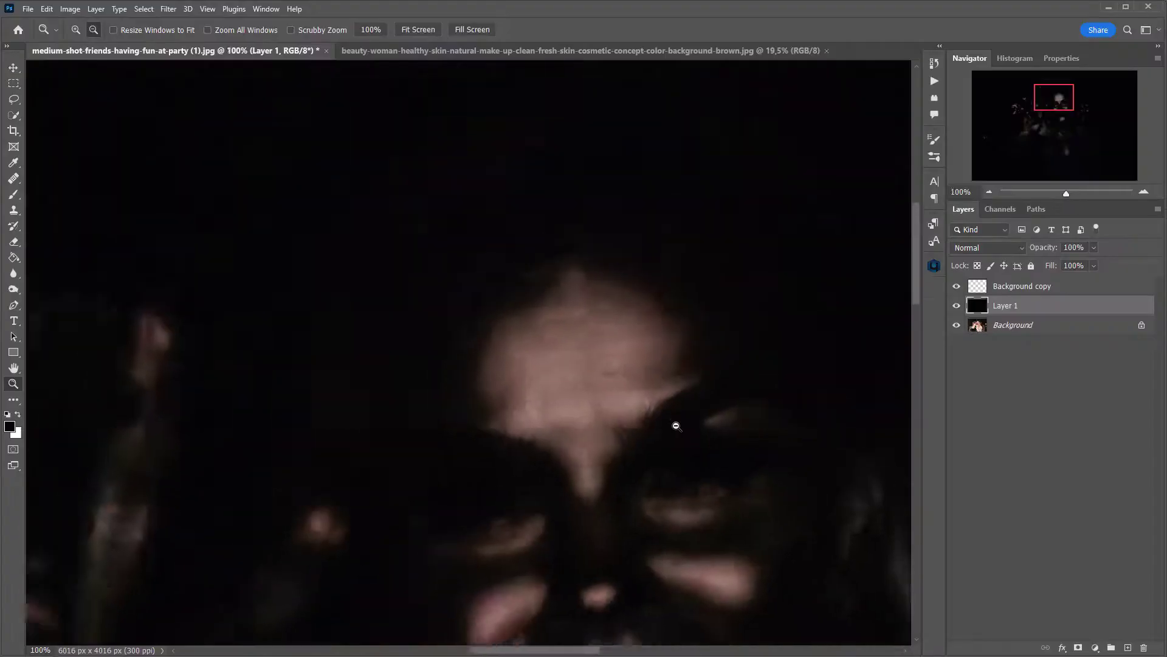
Step: Toggle the black Layer 1 on and off again, then view the forehead at 100%
scroll(674, 422, "down", 3)
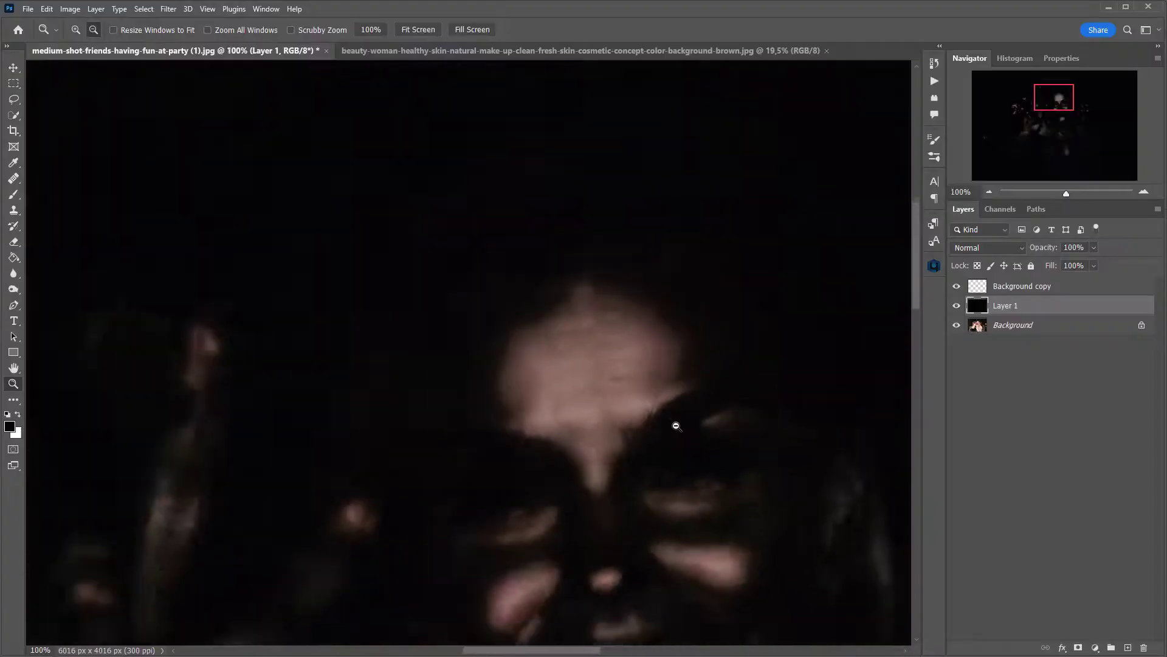
left_click_drag(665, 489, 513, 274)
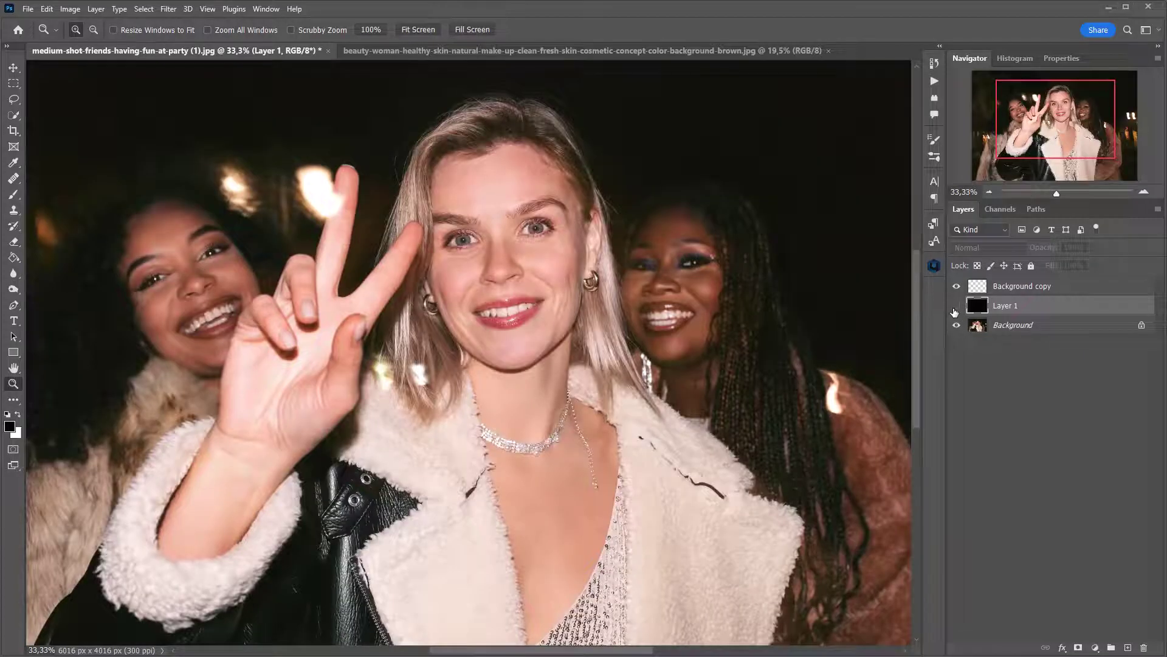
left_click(955, 306)
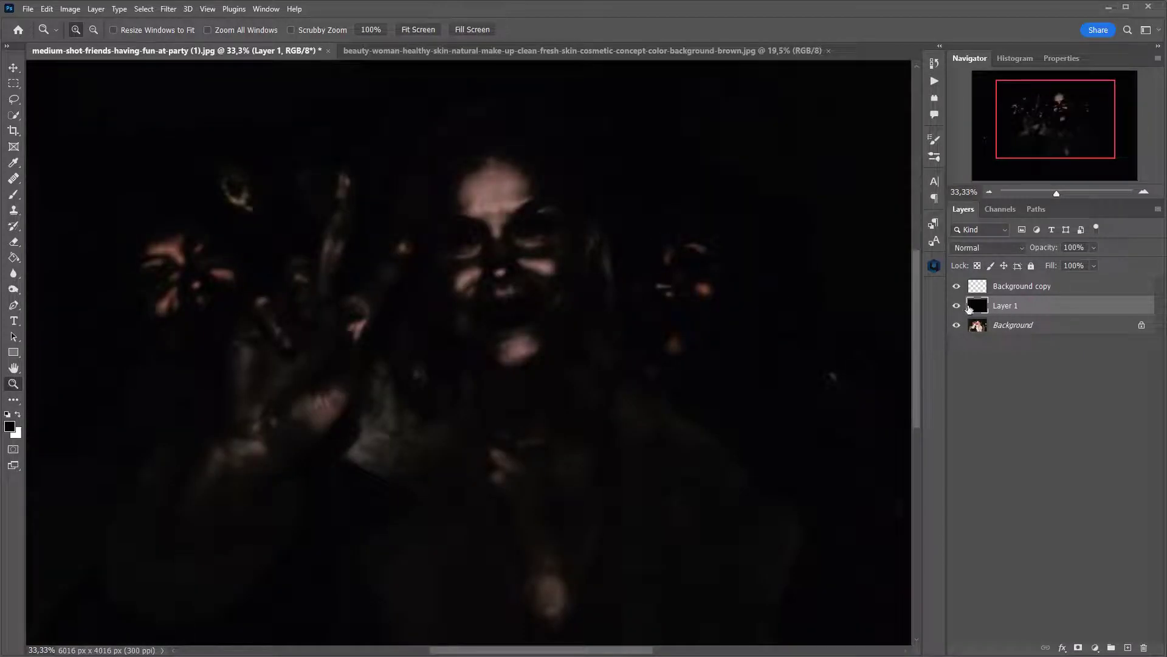
left_click(956, 305)
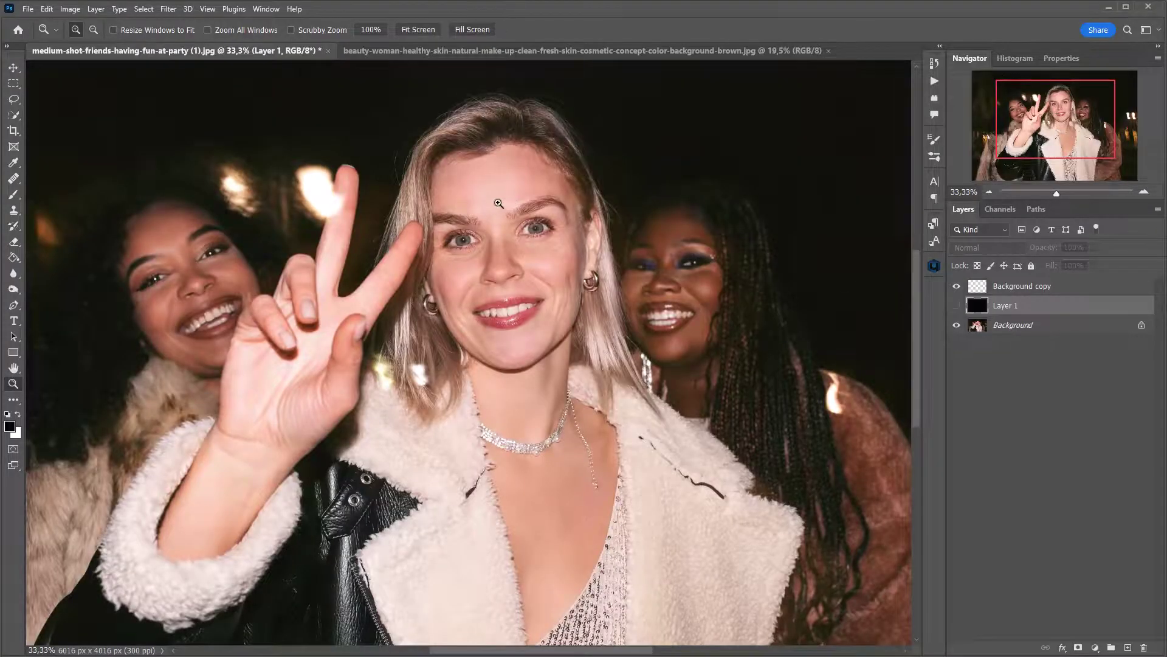
left_click(498, 203)
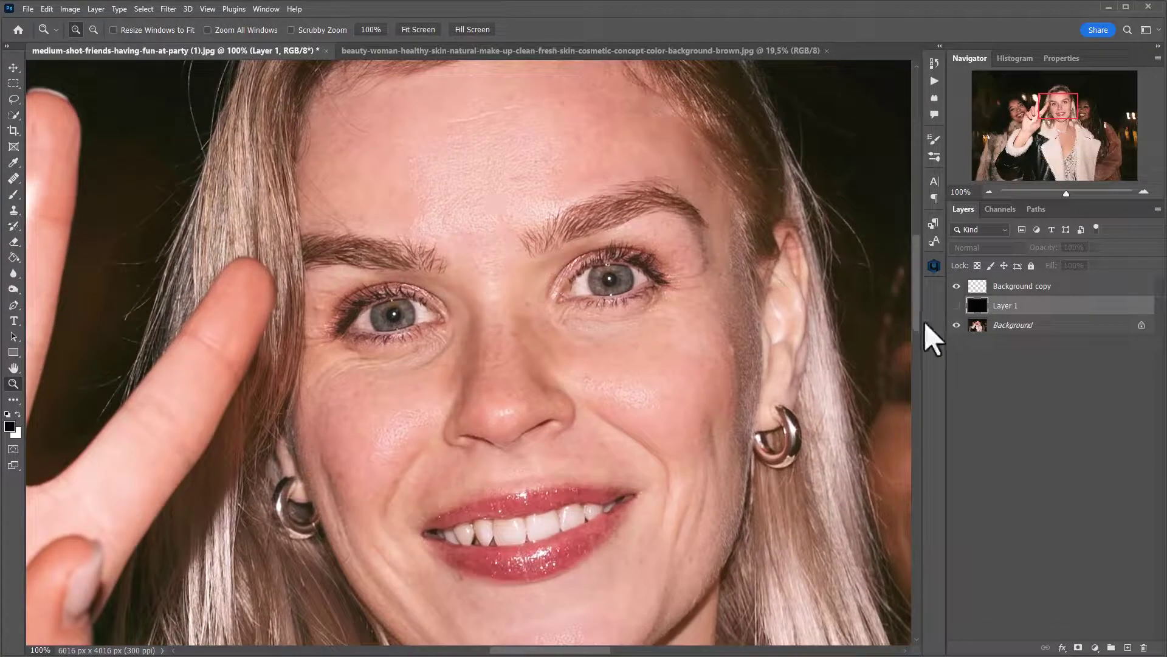
Step: Compare the 'manual edit' History state with the latest state, then move to the beauty-woman portrait
left_click(934, 63)
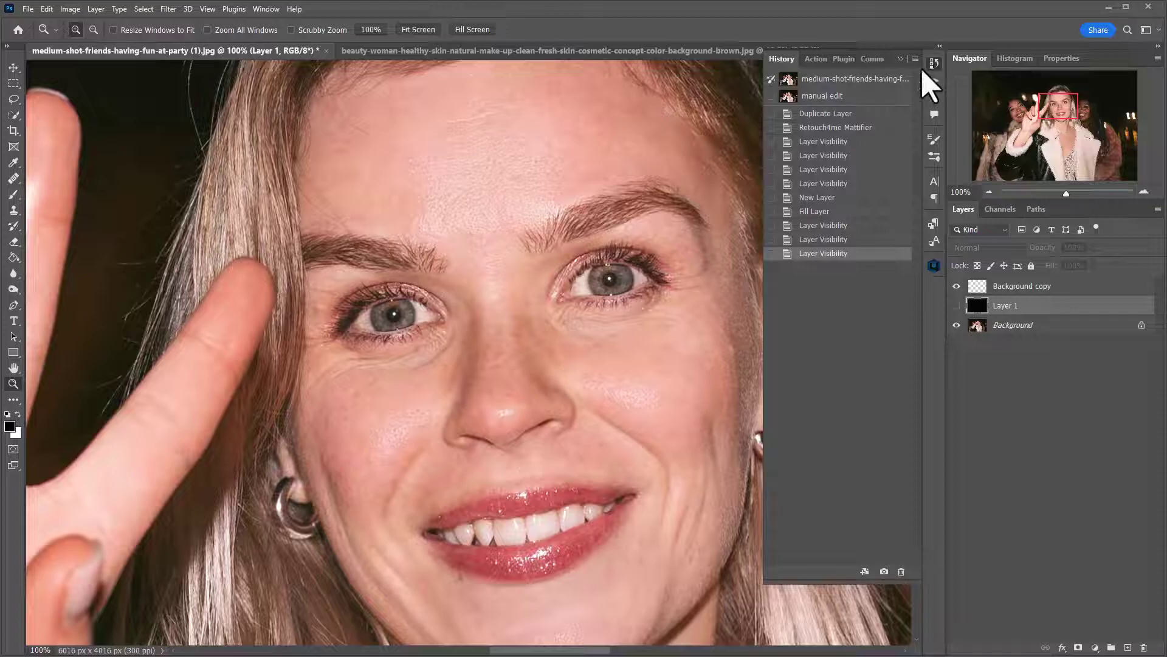
left_click(830, 96)
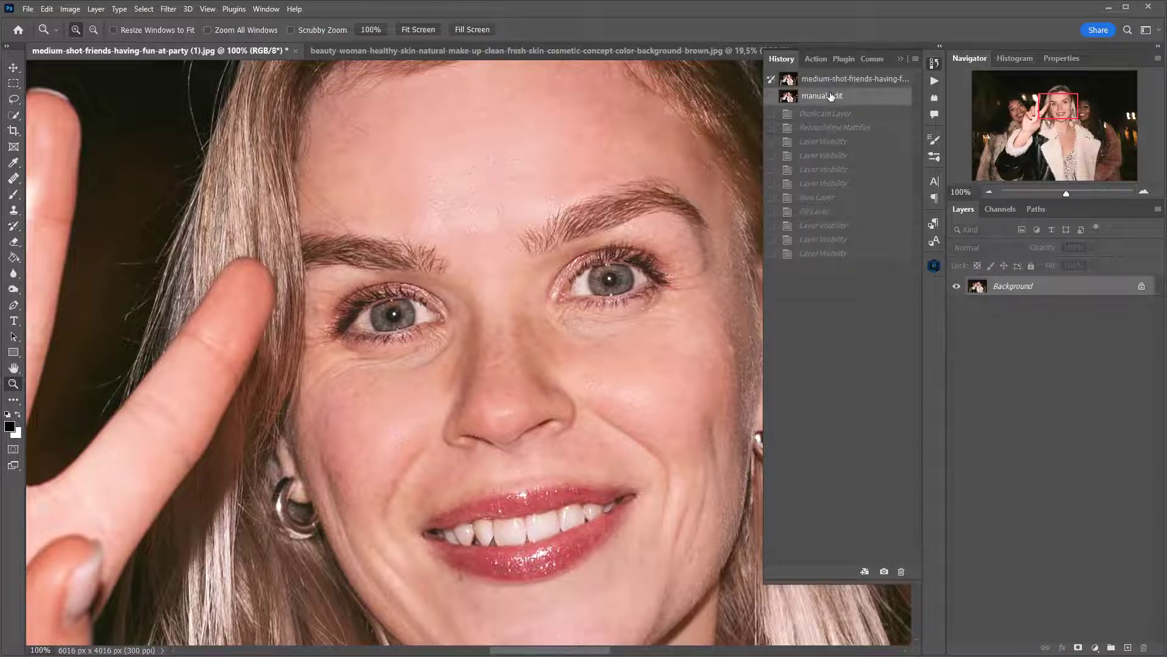
left_click(828, 253)
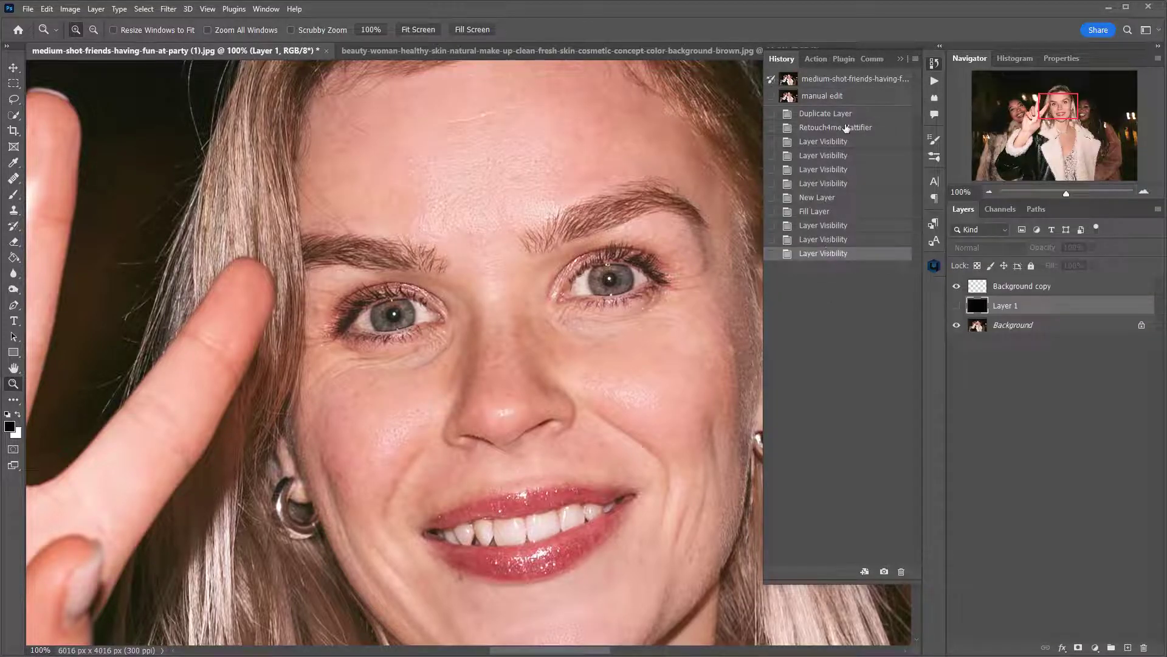
left_click(842, 97)
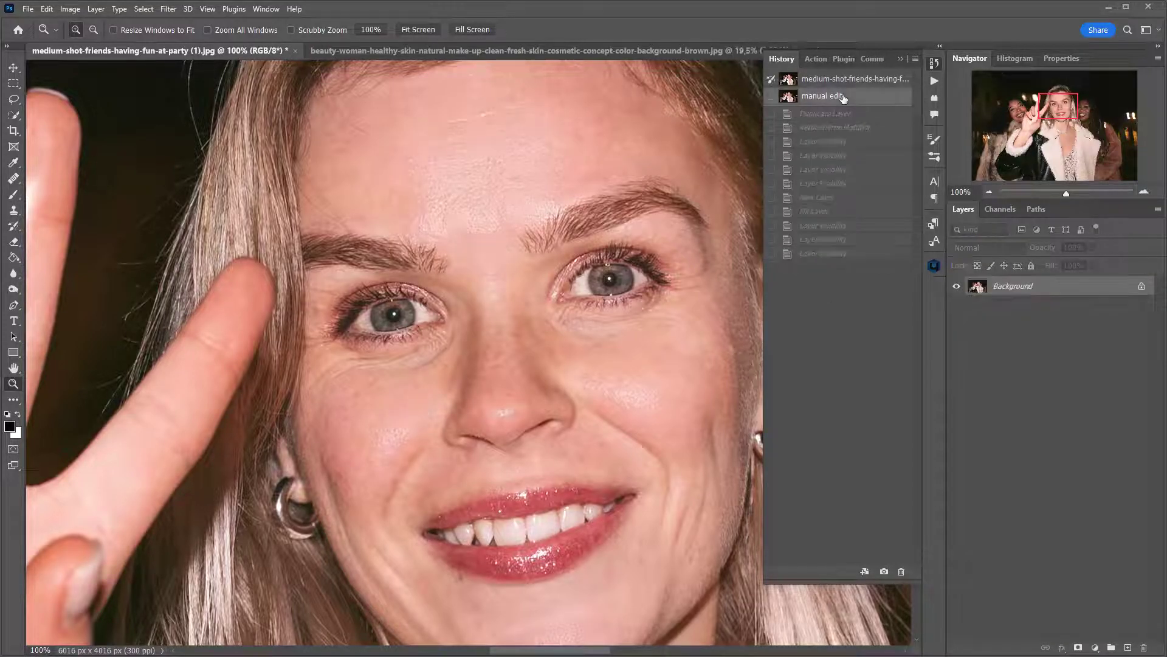
left_click(821, 253)
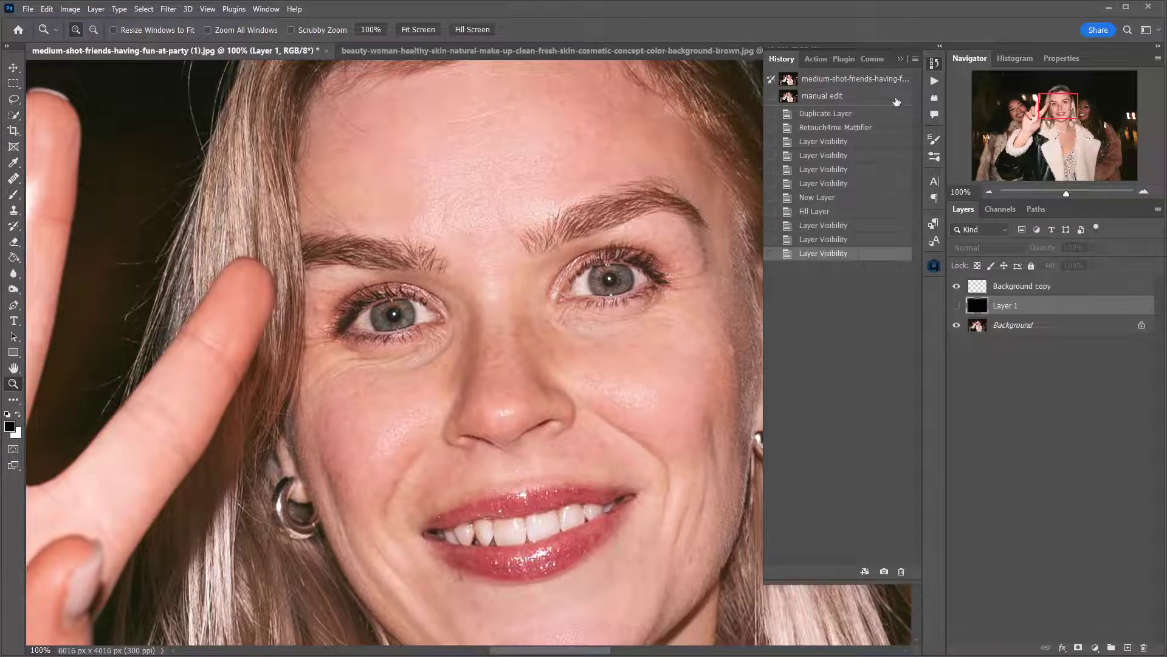
left_click(900, 58)
left_click(535, 52)
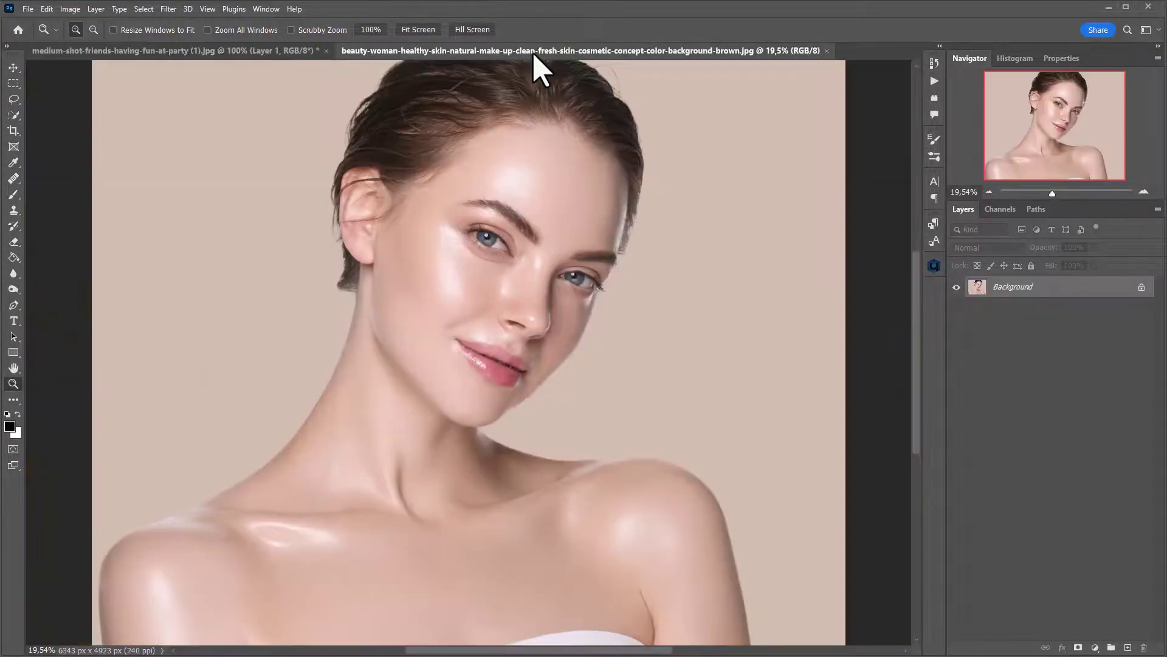
Step: Run Mattifier on the beauty-woman portrait from the Retouch4me panel
left_click(934, 265)
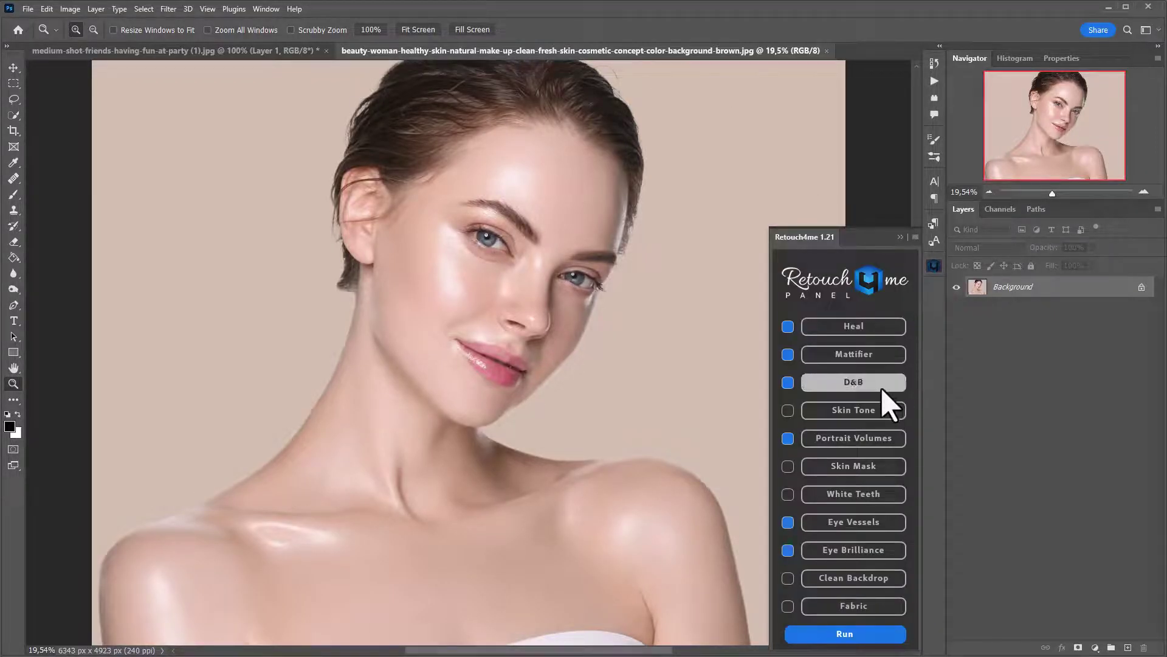
left_click(859, 356)
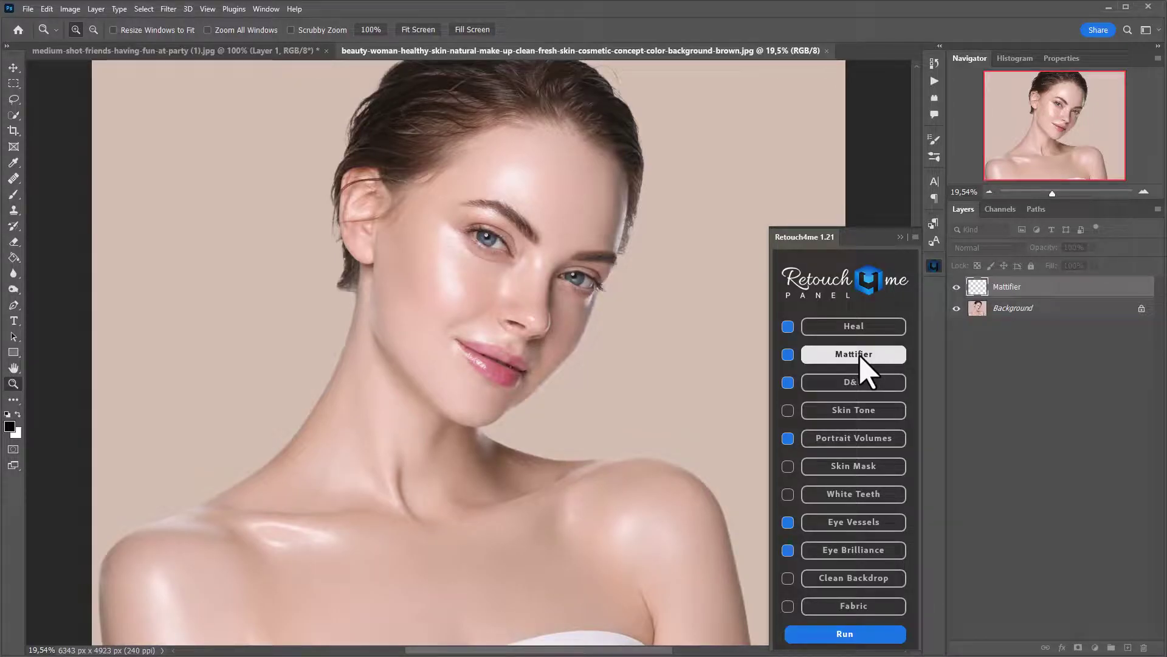
left_click(933, 265)
Step: Zoom in around the eyes and toggle the Mattifier layer to compare the shine reduction
left_click_drag(469, 253, 475, 259)
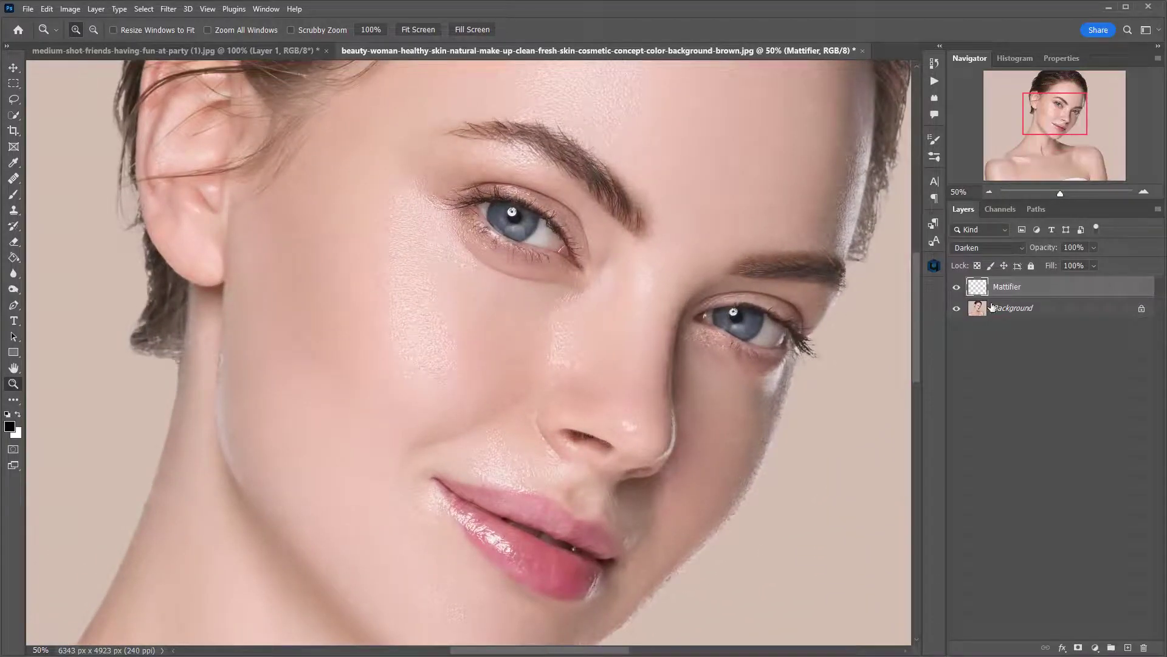
left_click(956, 288)
left_click(957, 288)
left_click(957, 288)
left_click(956, 288)
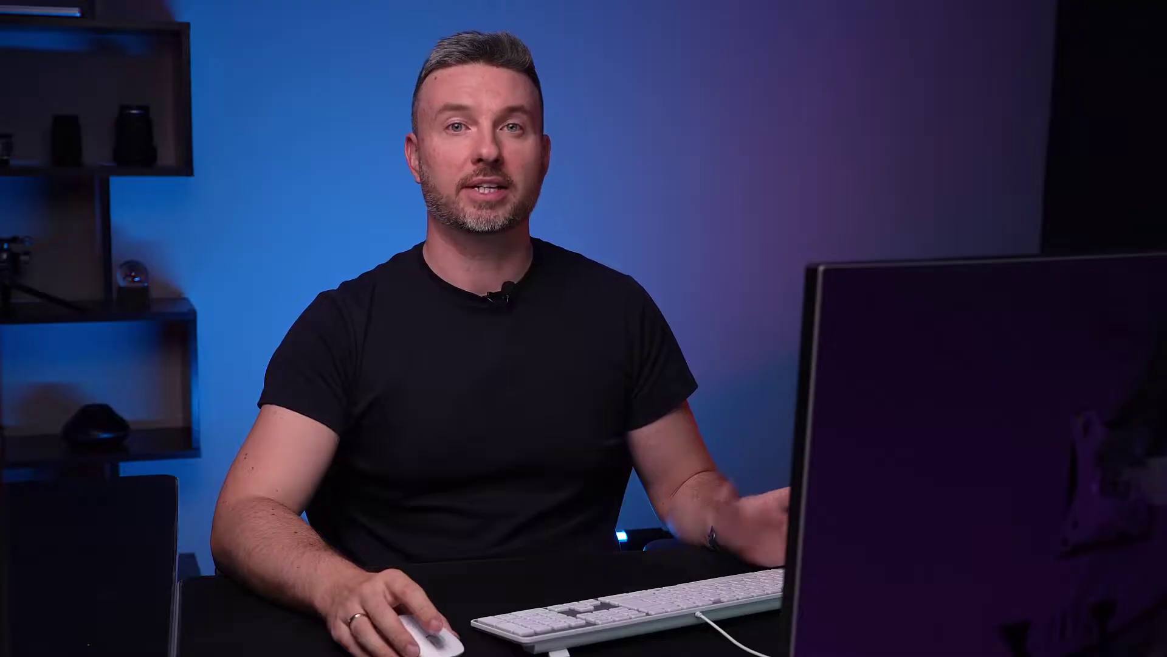